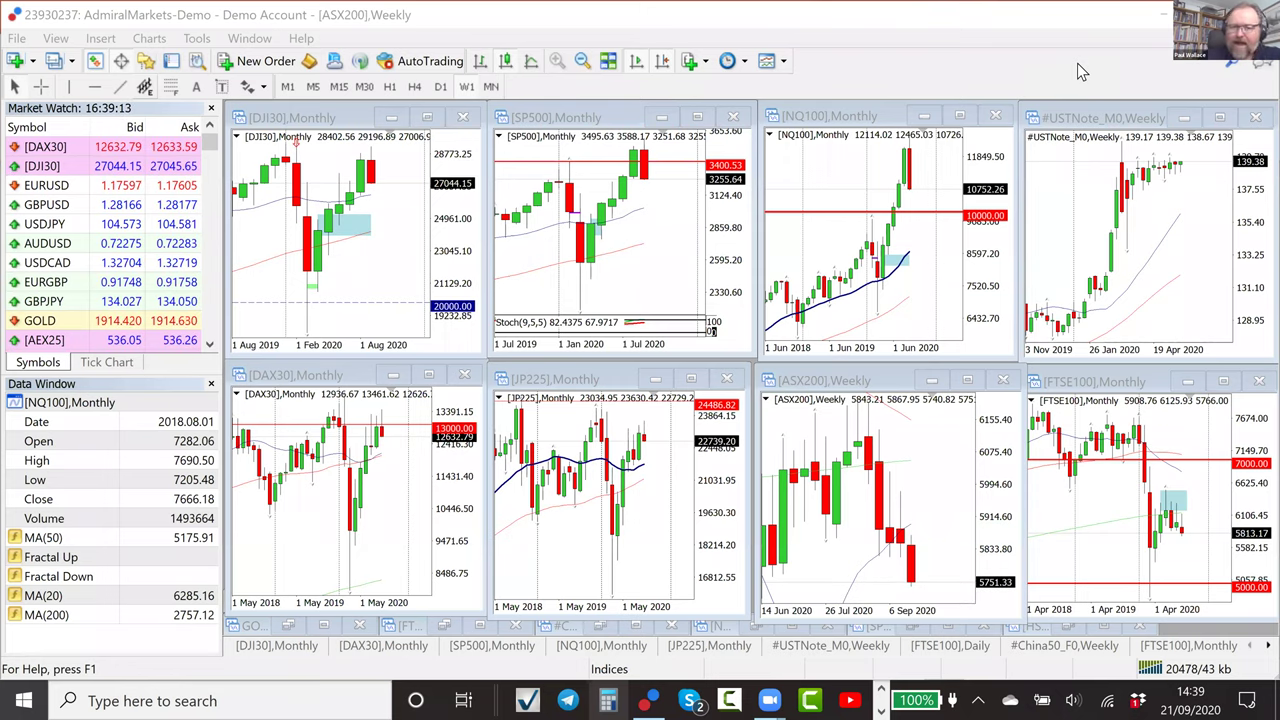
{"action": "double_click", "coordinate": [303, 118]}
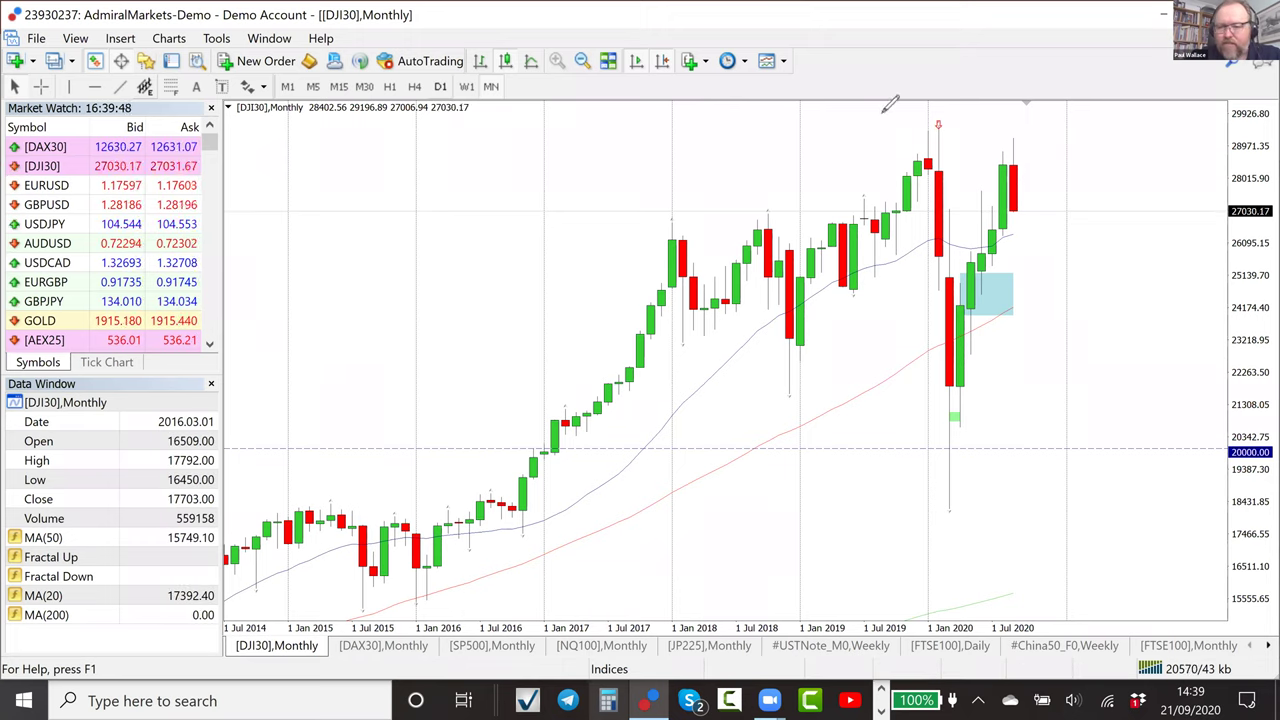
{"action": "left_click_drag", "start_coordinate": [881, 111], "coordinate": [920, 143]}
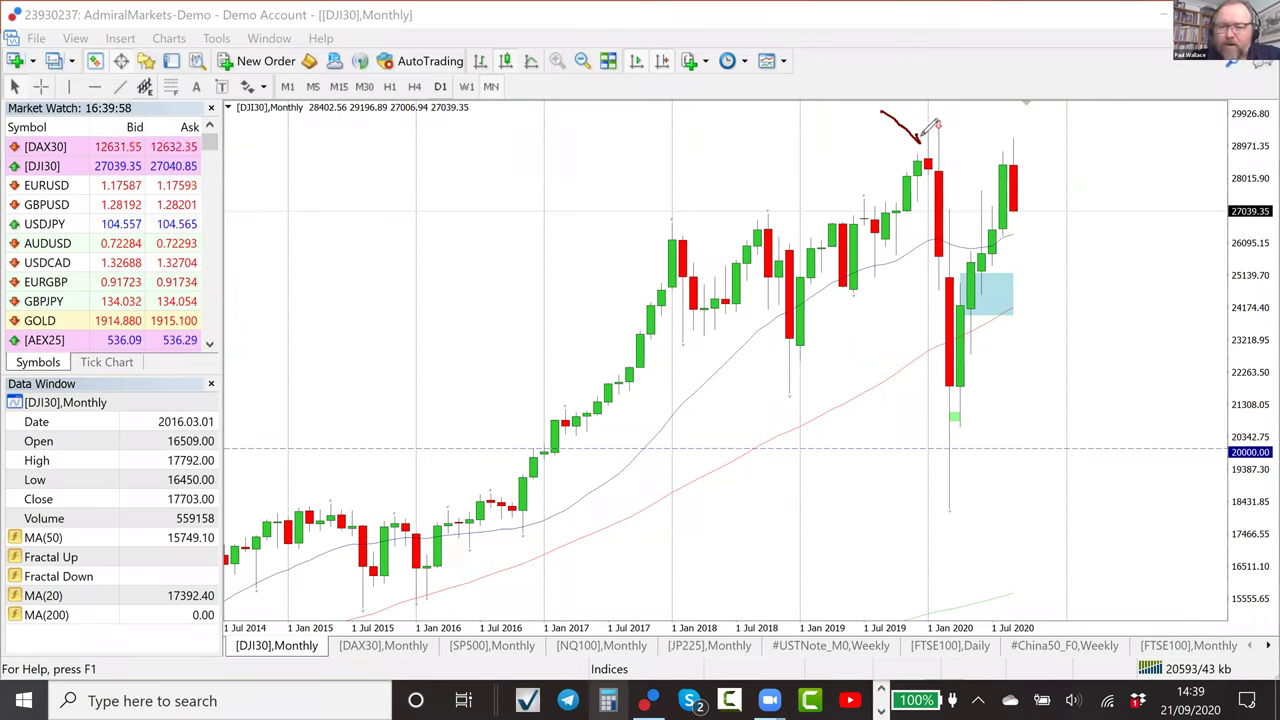
{"action": "left_click_drag", "start_coordinate": [930, 131], "coordinate": [920, 131]}
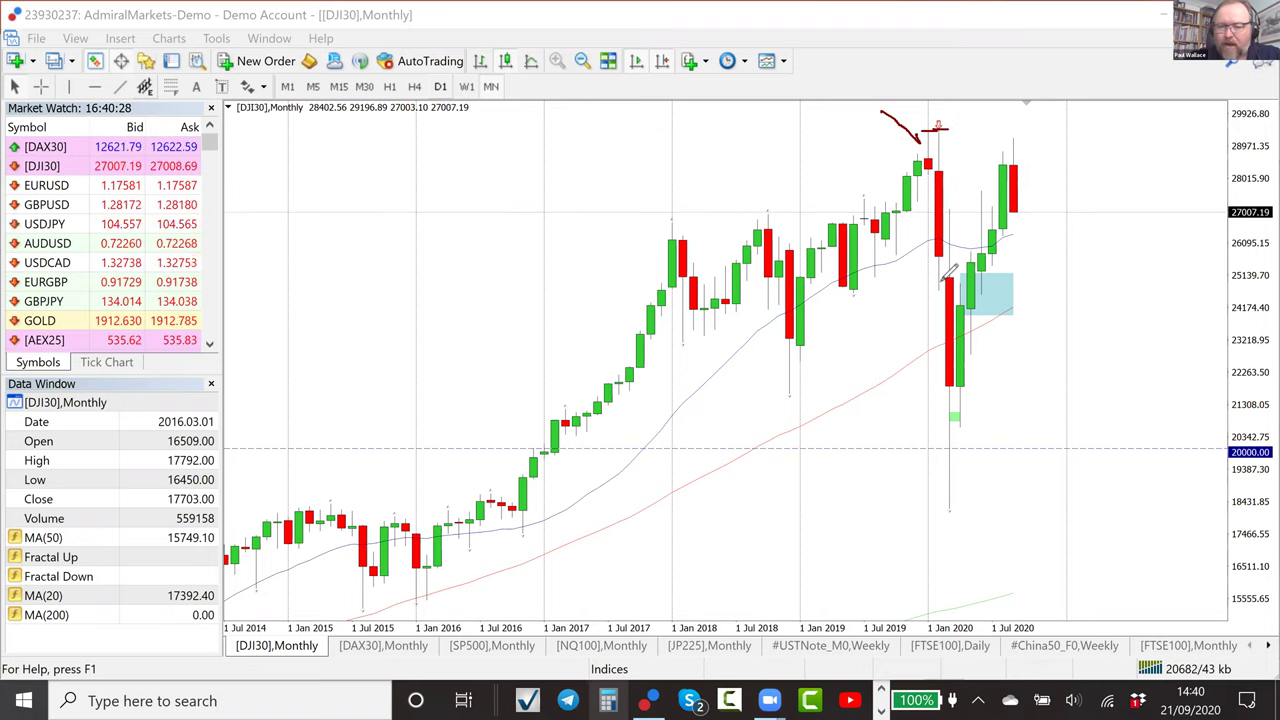
{"action": "left_click_drag", "start_coordinate": [928, 288], "coordinate": [953, 288]}
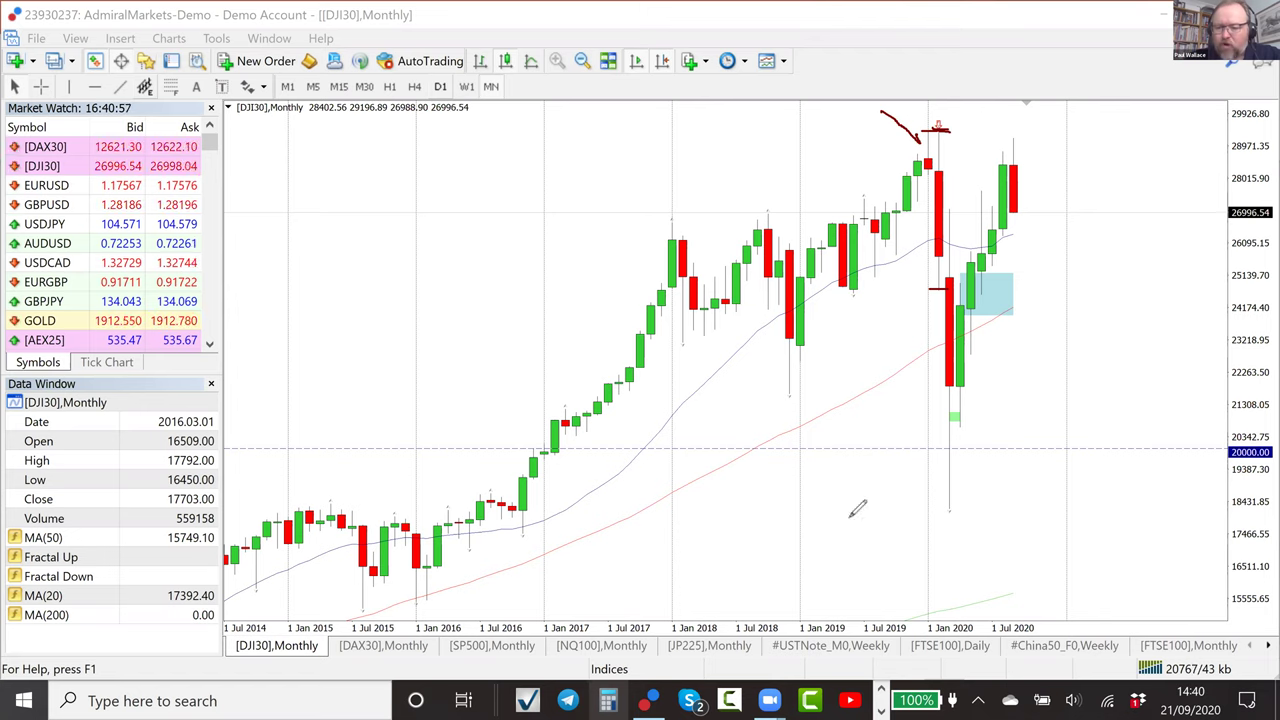
{"action": "left_click_drag", "start_coordinate": [986, 502], "coordinate": [914, 507]}
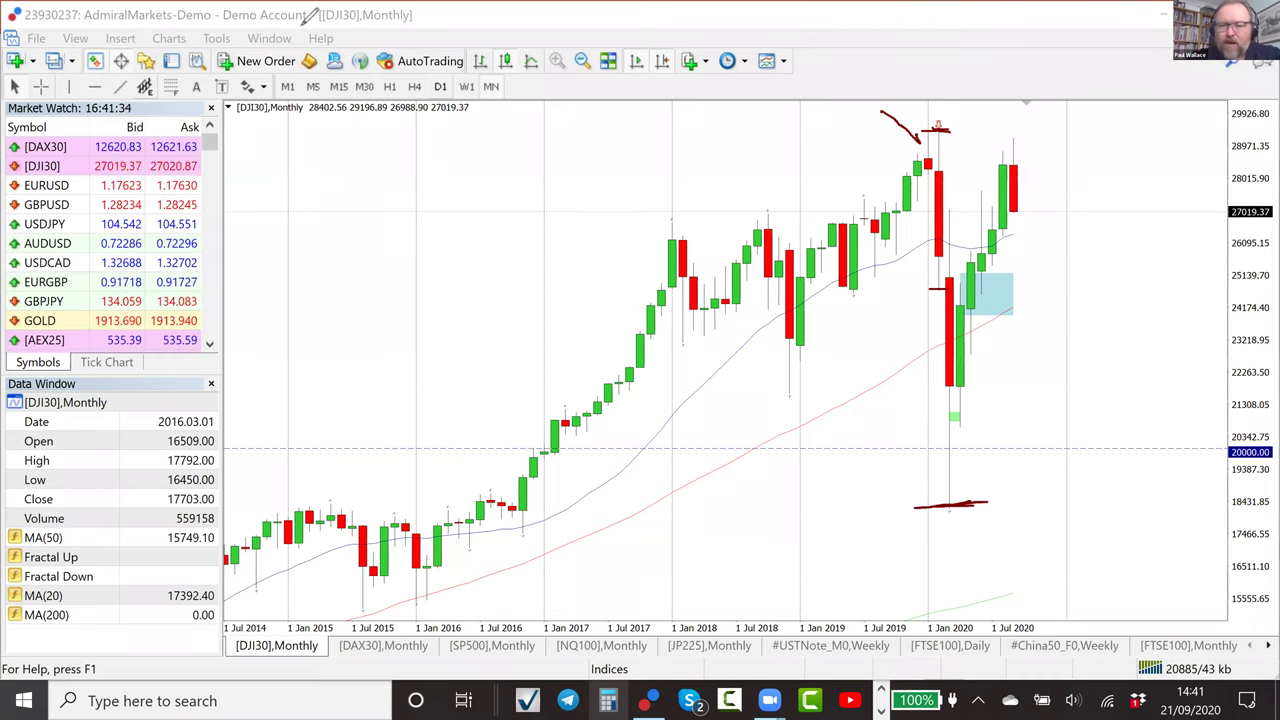
{"action": "key", "text": "Escape"}
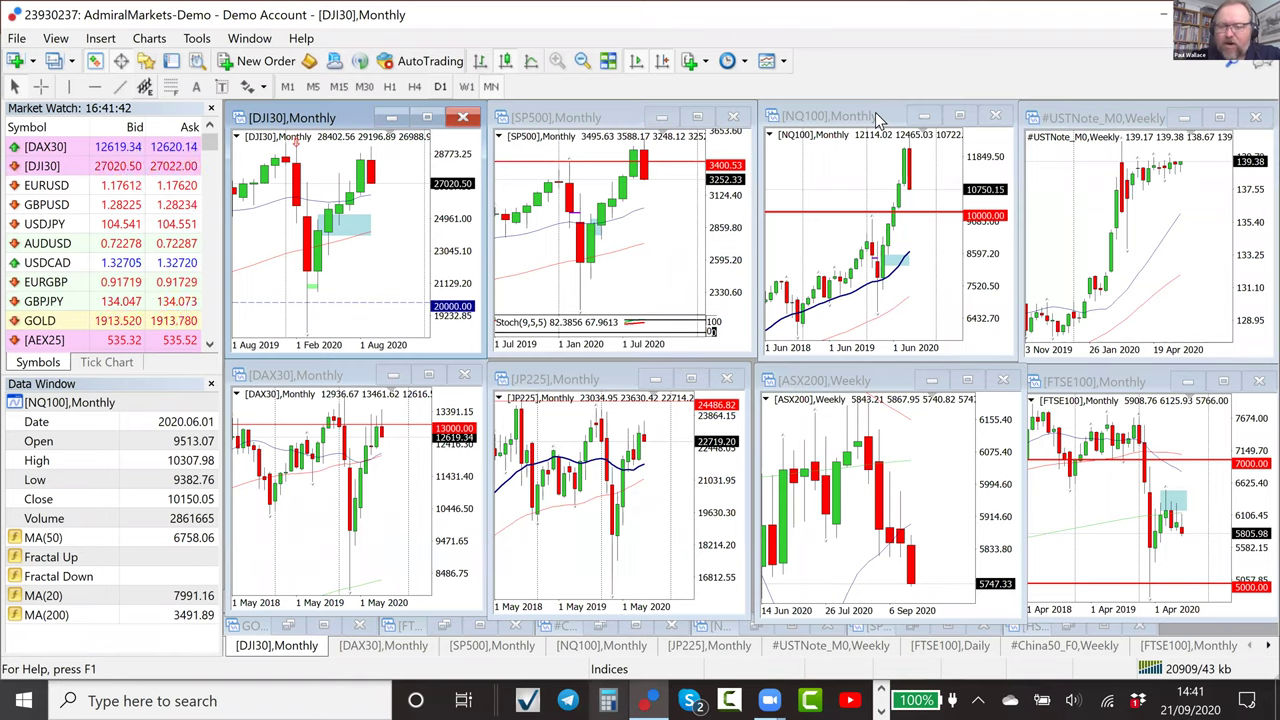
Maximize and zoom the NQ100 monthly chart, then sketch the early-2020 high, nearby levels and a rising trend line.
{"action": "double_click", "coordinate": [877, 118]}
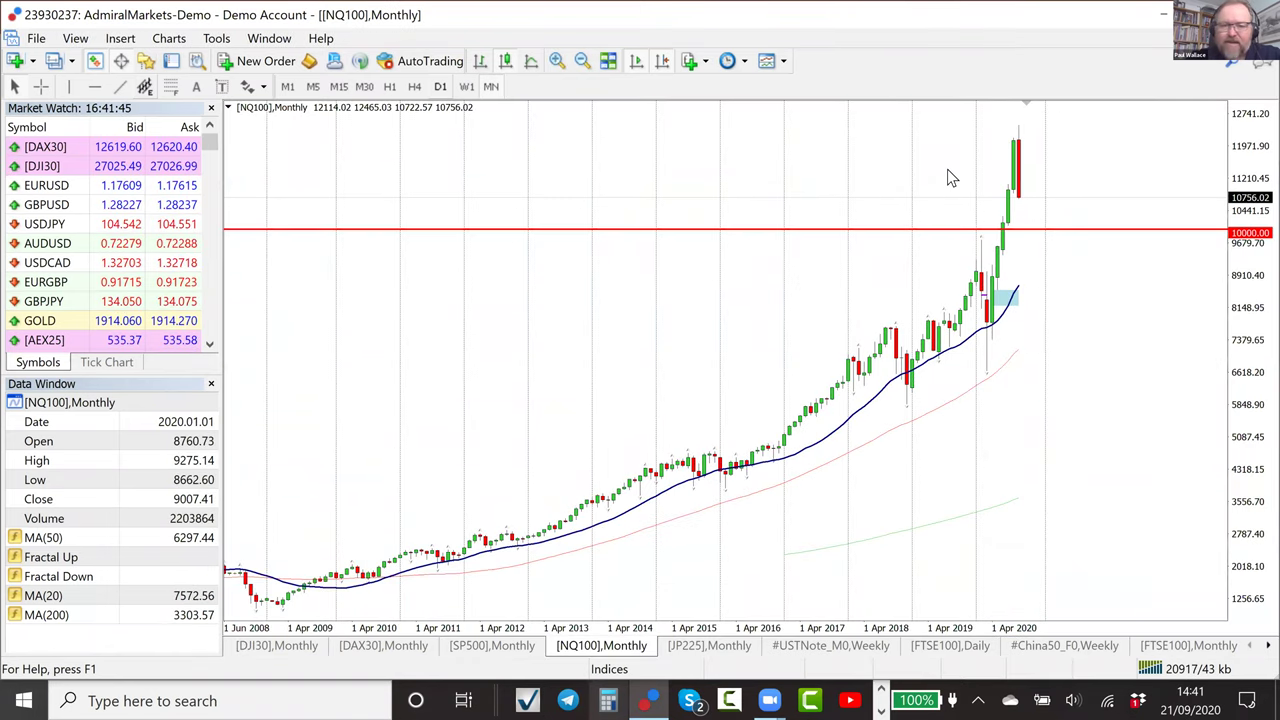
{"action": "left_click", "coordinate": [557, 60]}
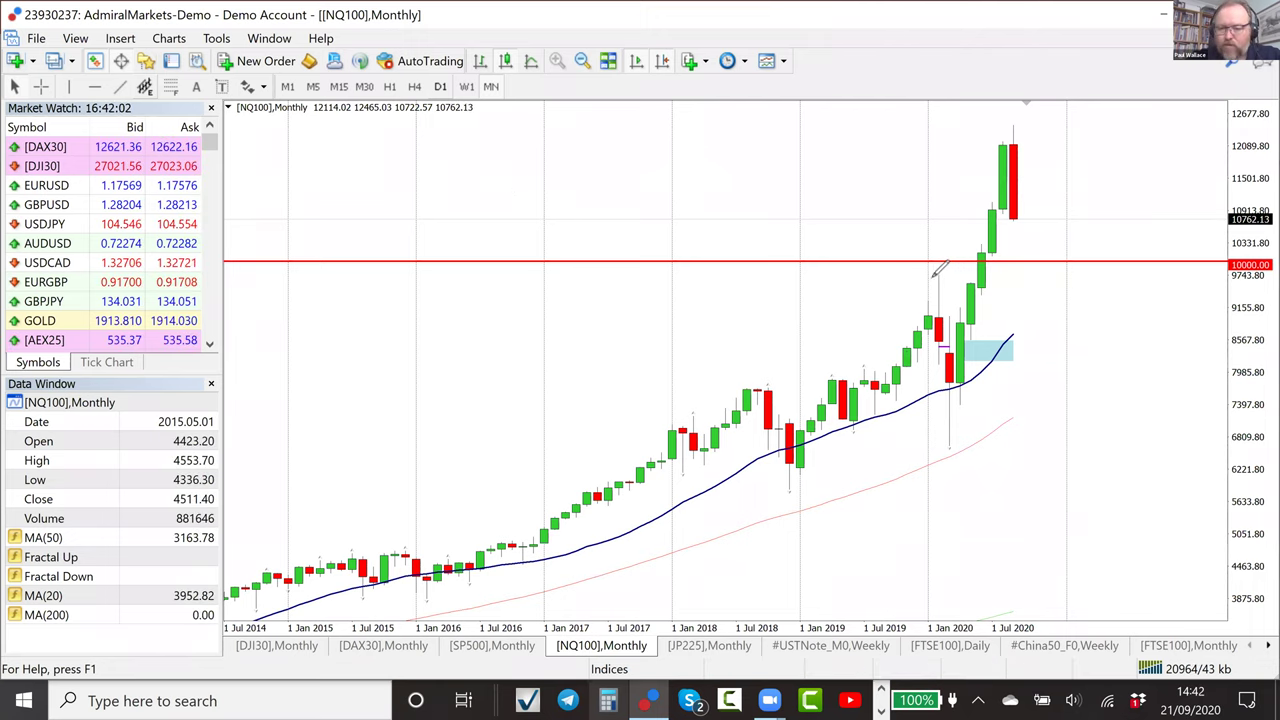
{"action": "left_click_drag", "start_coordinate": [926, 277], "coordinate": [960, 277]}
{"action": "left_click_drag", "start_coordinate": [932, 366], "coordinate": [956, 366]}
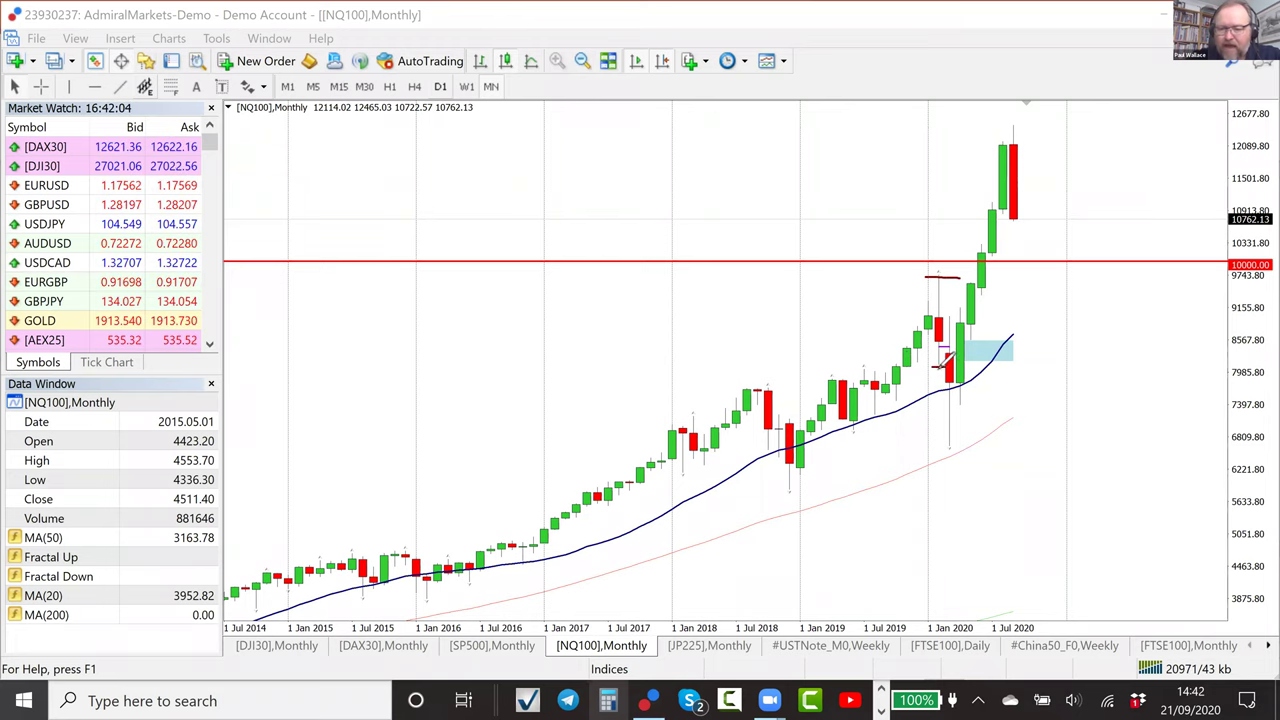
{"action": "left_click_drag", "start_coordinate": [605, 570], "coordinate": [611, 567]}
{"action": "mouse_move", "coordinate": [793, 466]}
{"action": "left_mouse_down"}
{"action": "mouse_move", "coordinate": [928, 386]}
{"action": "mouse_move", "coordinate": [868, 397]}
{"action": "left_mouse_up"}
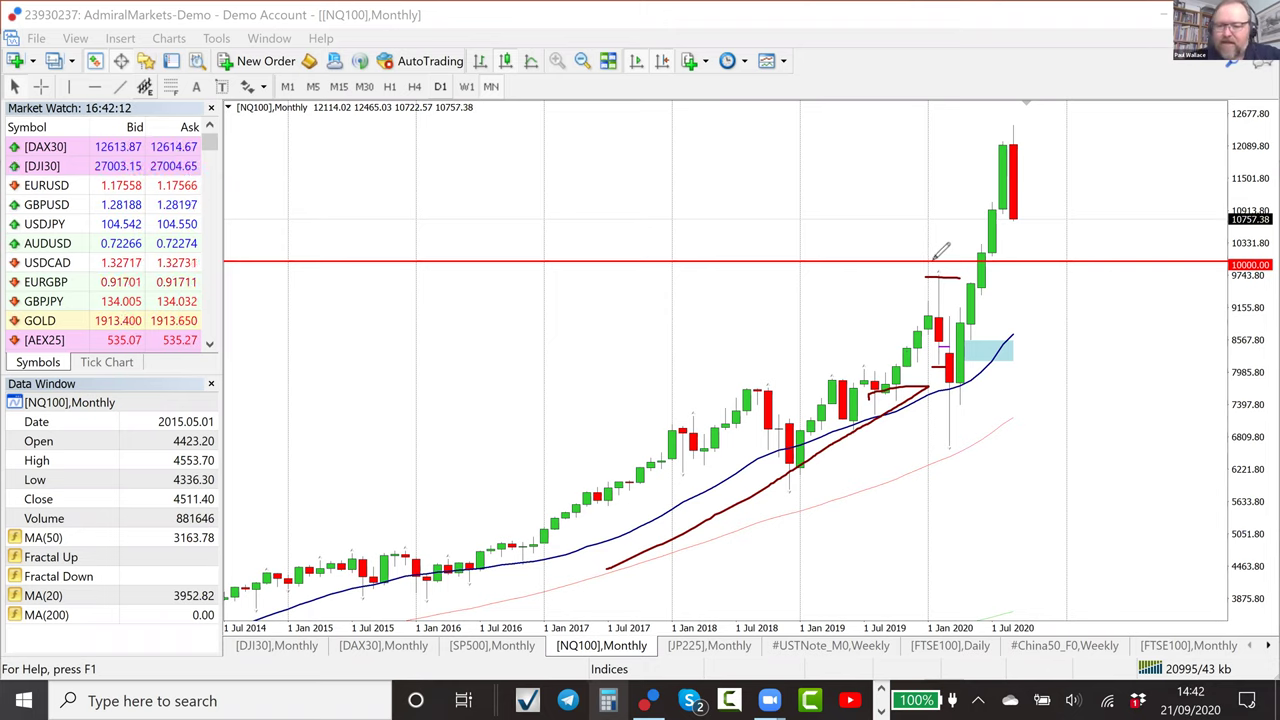
Mark the 2020 wick bottom, an upward projection and the last candle's range, then clear all markup and retile the windows.
{"action": "left_click_drag", "start_coordinate": [963, 452], "coordinate": [945, 452]}
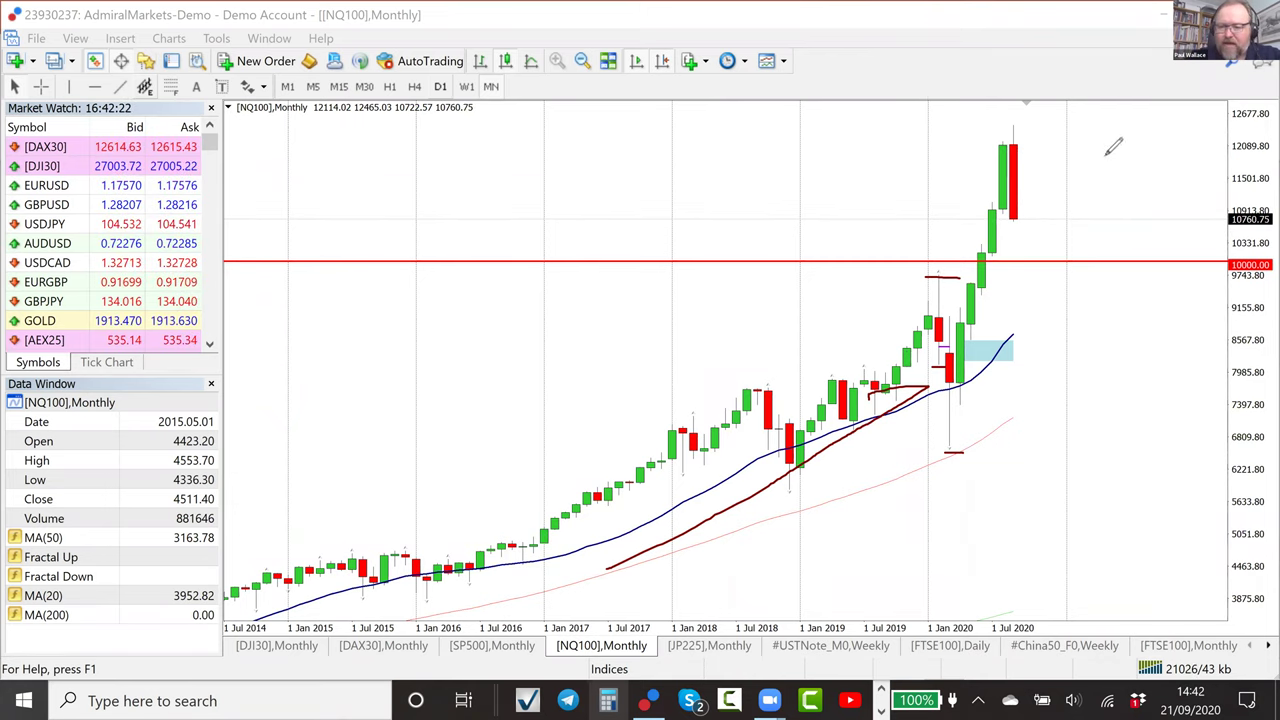
{"action": "mouse_move", "coordinate": [1186, 107]}
{"action": "left_mouse_down"}
{"action": "mouse_move", "coordinate": [1037, 165]}
{"action": "mouse_move", "coordinate": [1066, 150]}
{"action": "mouse_move", "coordinate": [1005, 125]}
{"action": "left_mouse_up"}
{"action": "left_click_drag", "start_coordinate": [1010, 225], "coordinate": [1034, 224]}
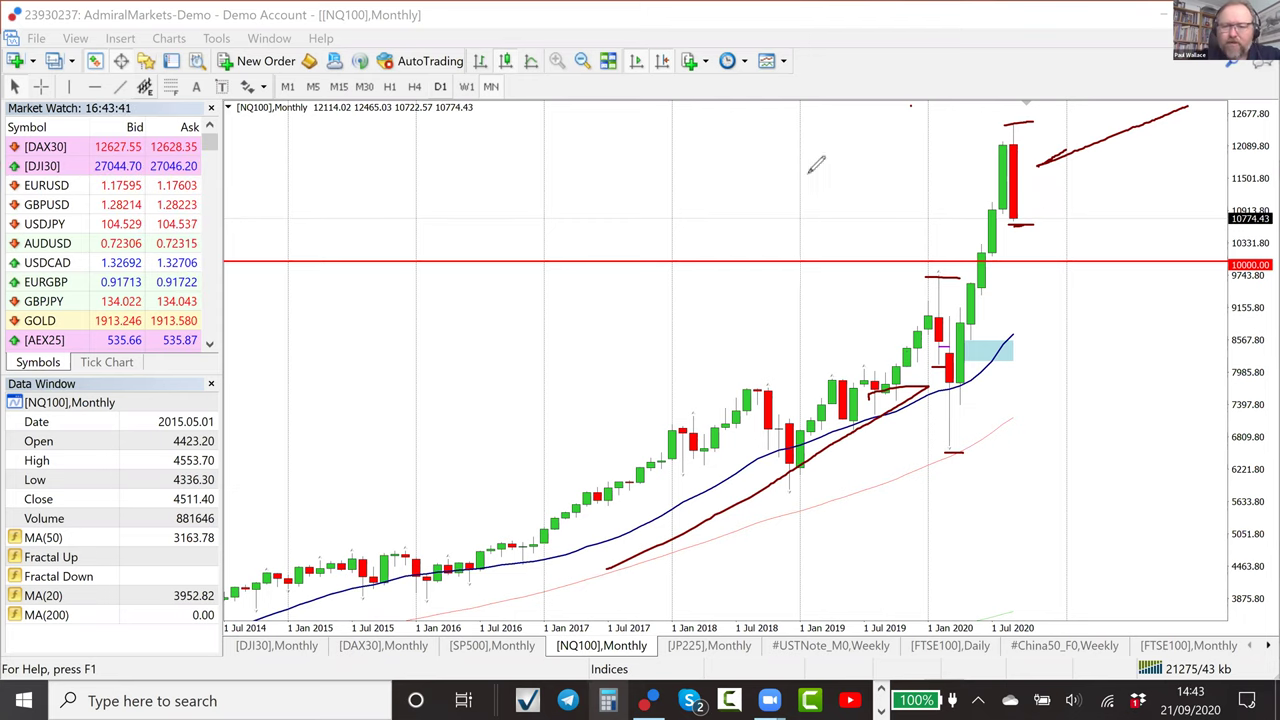
{"action": "key", "text": "e"}
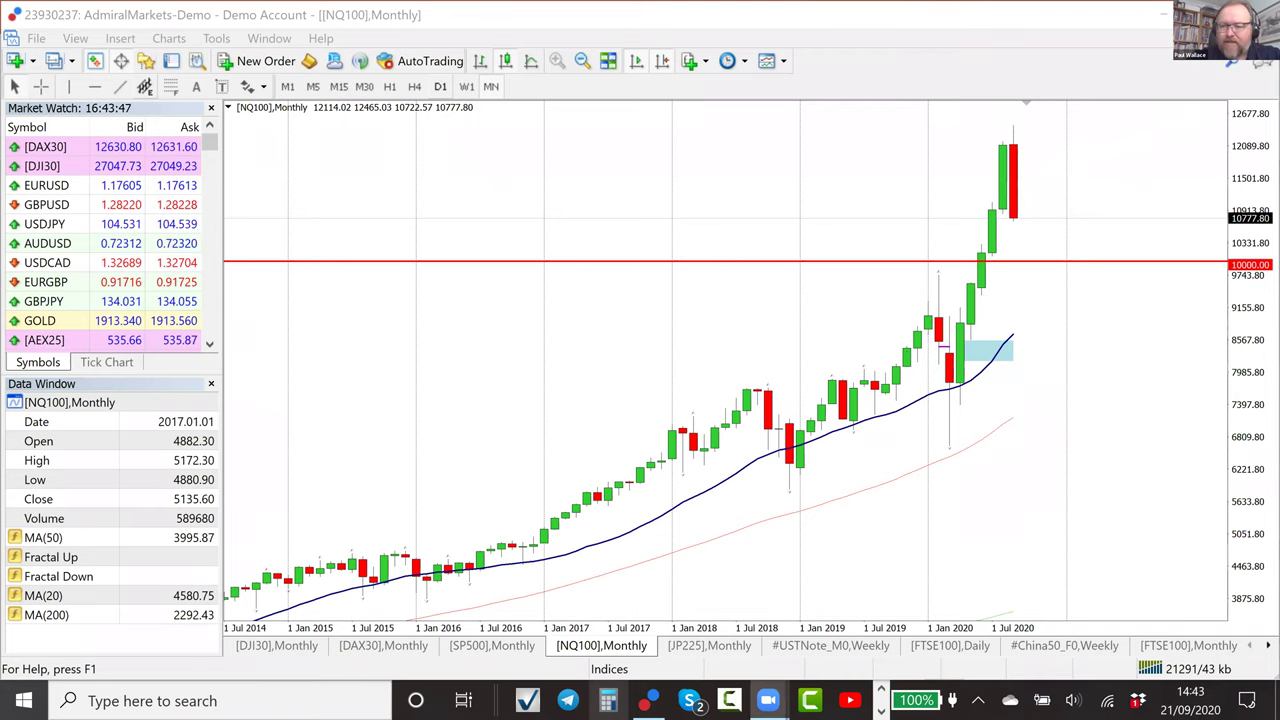
{"action": "key", "text": "alt+r"}
Maximize the ASX200 chart on monthly candles, mark the 2016 trend and the 2020 wick top, open and low, then erase them.
{"action": "double_click", "coordinate": [870, 380]}
{"action": "left_click", "coordinate": [490, 87]}
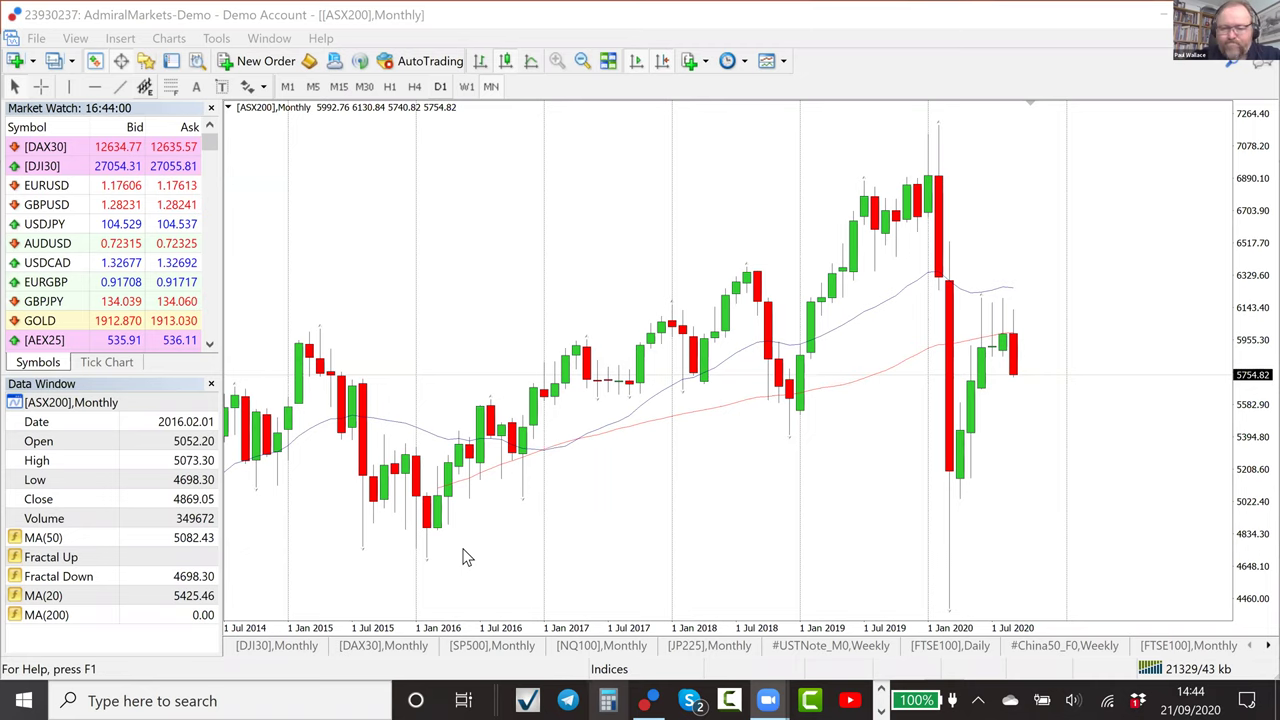
{"action": "mouse_move", "coordinate": [808, 318]}
{"action": "left_mouse_down"}
{"action": "mouse_move", "coordinate": [840, 300]}
{"action": "mouse_move", "coordinate": [805, 300]}
{"action": "mouse_move", "coordinate": [828, 342]}
{"action": "mouse_move", "coordinate": [842, 302]}
{"action": "left_mouse_up"}
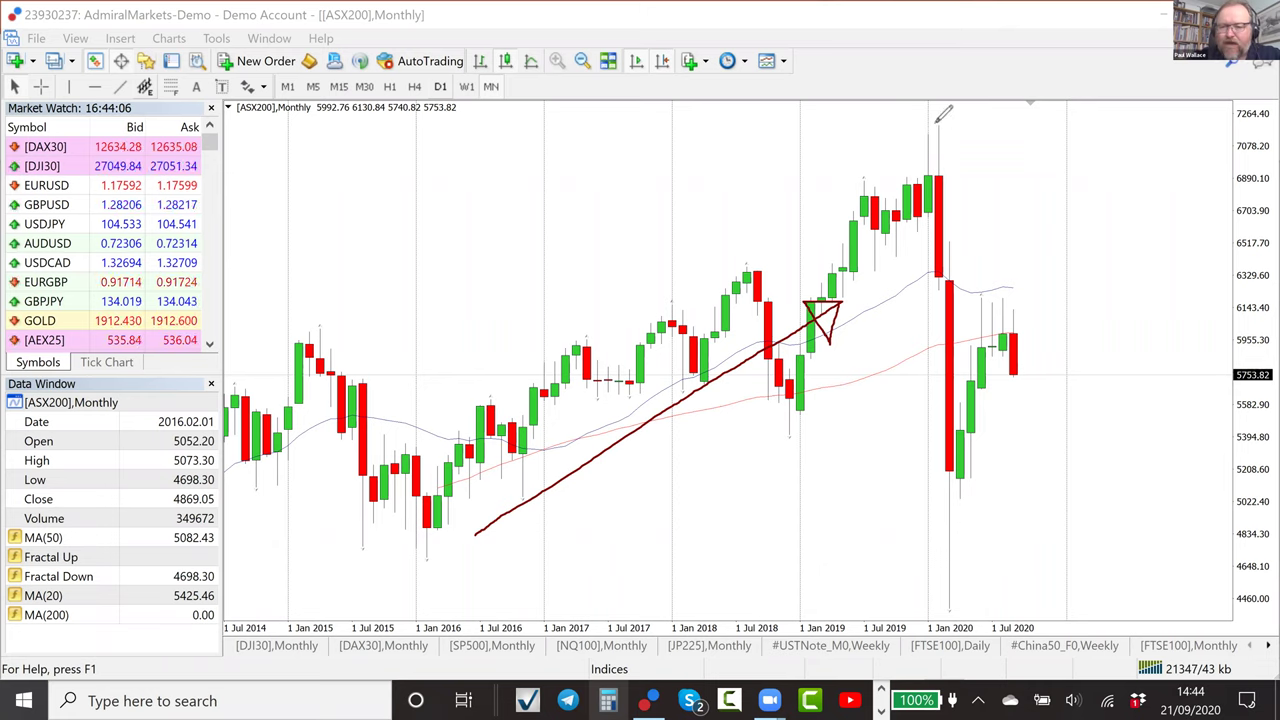
{"action": "left_click_drag", "start_coordinate": [922, 124], "coordinate": [964, 124]}
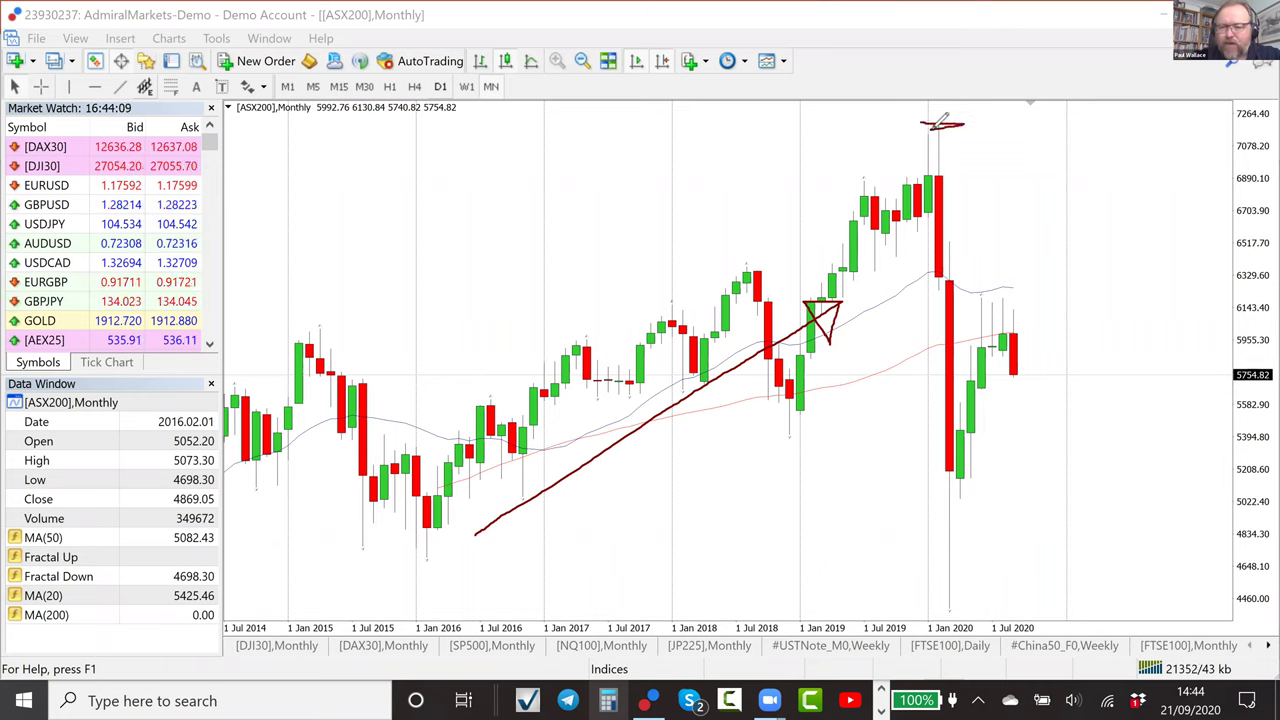
{"action": "left_click_drag", "start_coordinate": [931, 292], "coordinate": [948, 290]}
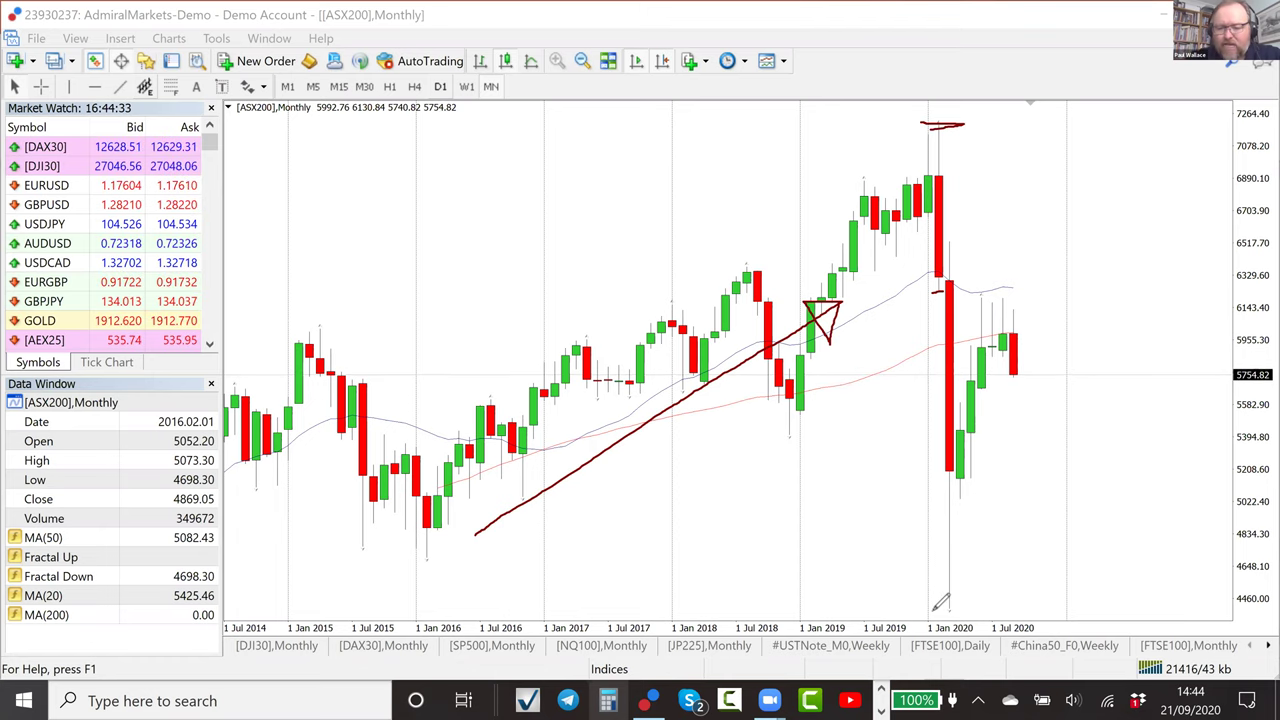
{"action": "mouse_move", "coordinate": [965, 606]}
{"action": "left_mouse_down"}
{"action": "mouse_move", "coordinate": [942, 608]}
{"action": "mouse_move", "coordinate": [988, 610]}
{"action": "left_mouse_up"}
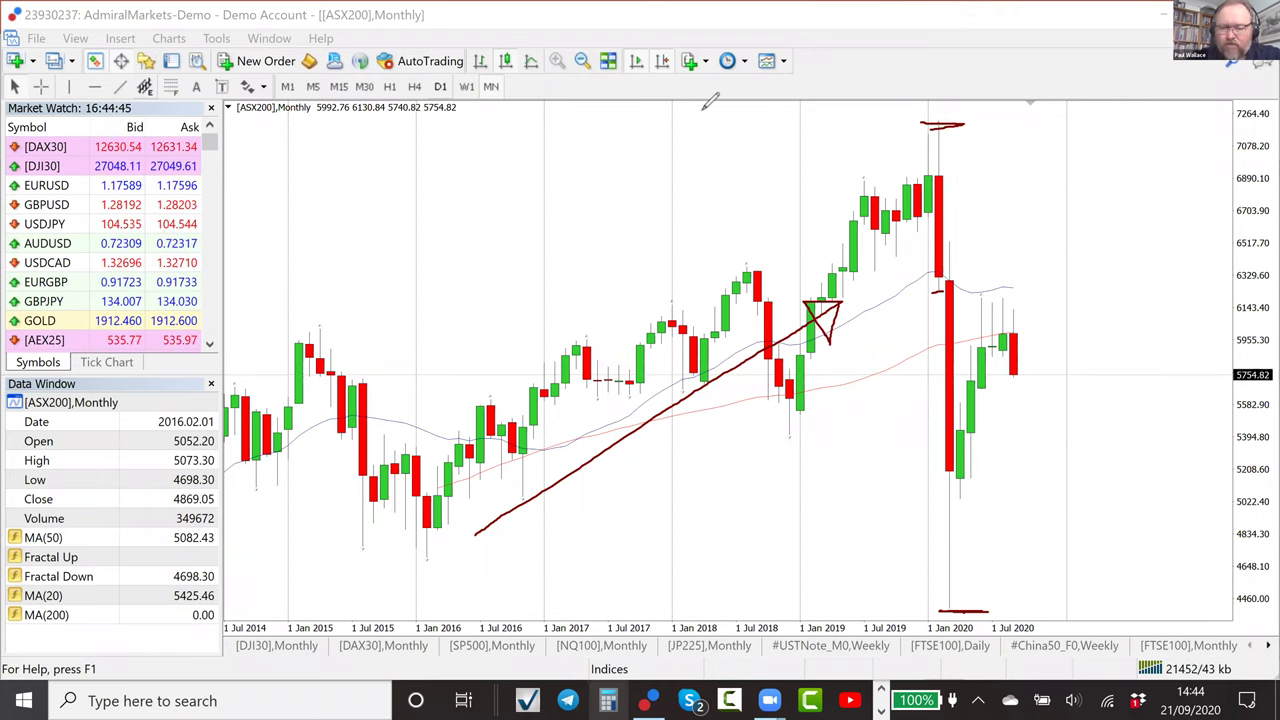
{"action": "key", "text": "e"}
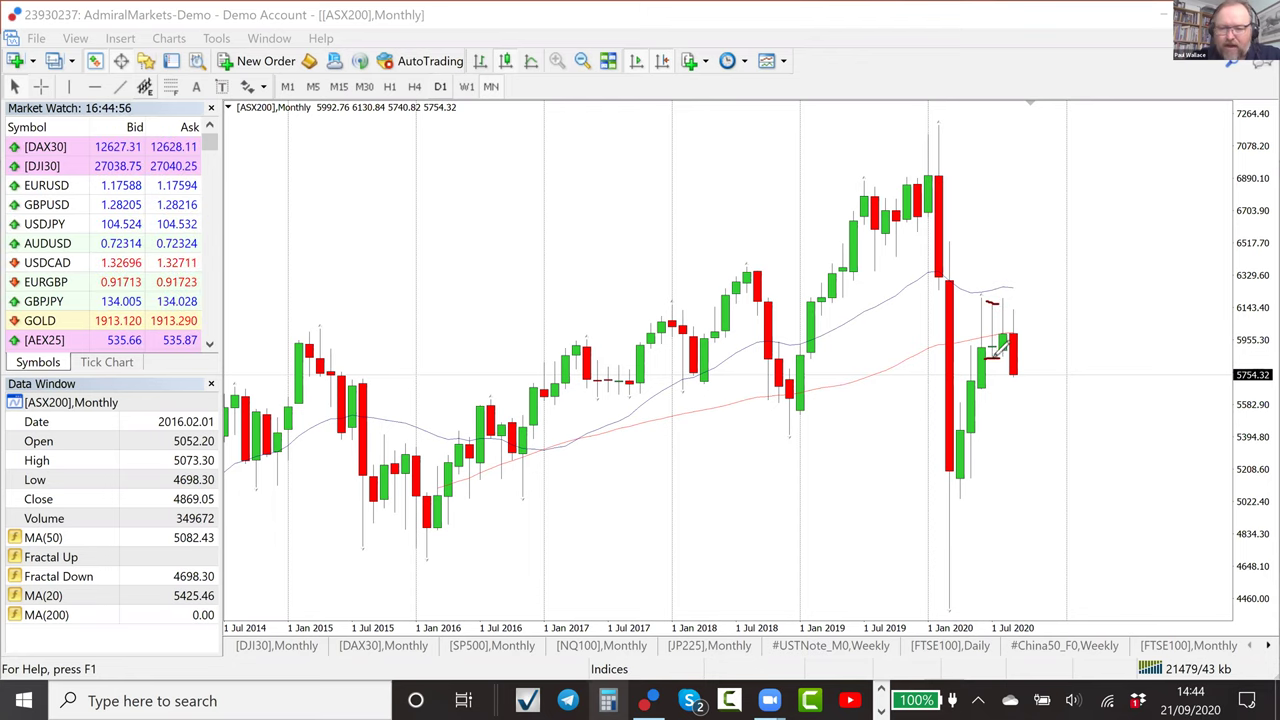
Sketch a short stroke with an up arrow, underline the 2020 lows and a recent-candle line, then erase everything.
{"action": "mouse_move", "coordinate": [990, 293]}
{"action": "left_mouse_down"}
{"action": "mouse_move", "coordinate": [983, 273]}
{"action": "mouse_move", "coordinate": [999, 301]}
{"action": "left_mouse_up"}
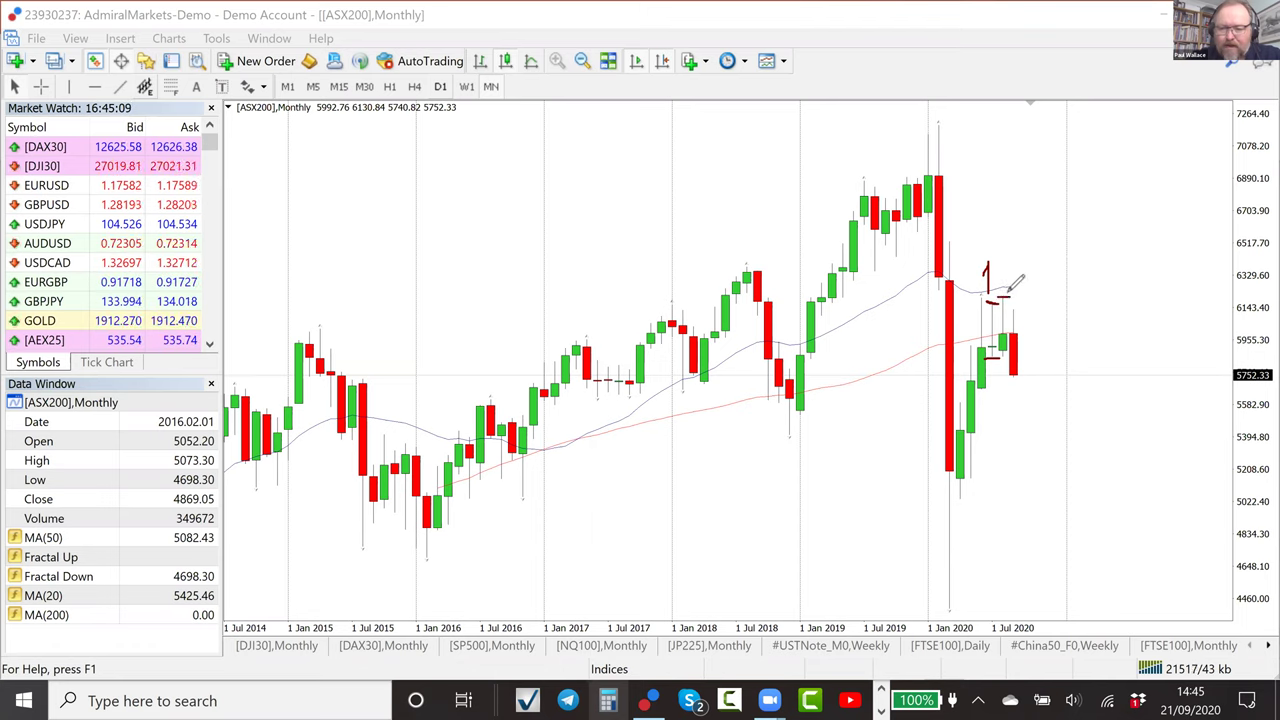
{"action": "left_click_drag", "start_coordinate": [1006, 292], "coordinate": [1010, 262]}
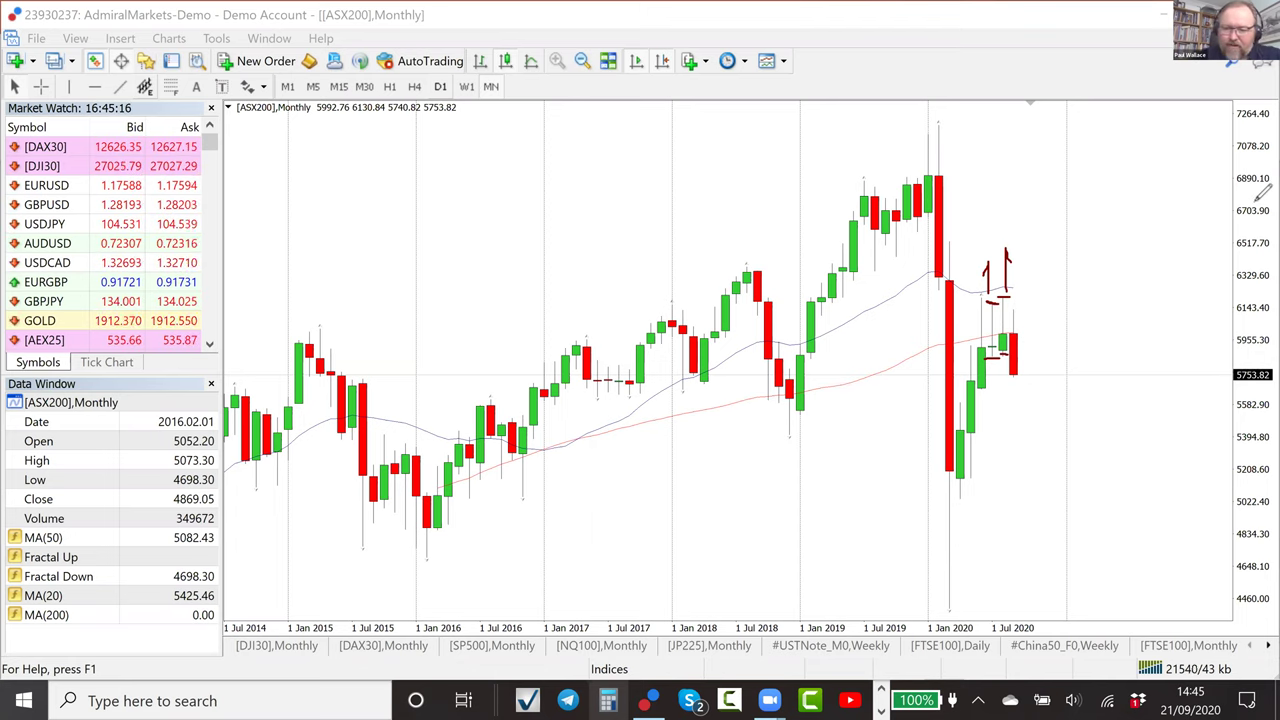
{"action": "left_click_drag", "start_coordinate": [941, 604], "coordinate": [966, 604]}
{"action": "left_click_drag", "start_coordinate": [976, 298], "coordinate": [1008, 297]}
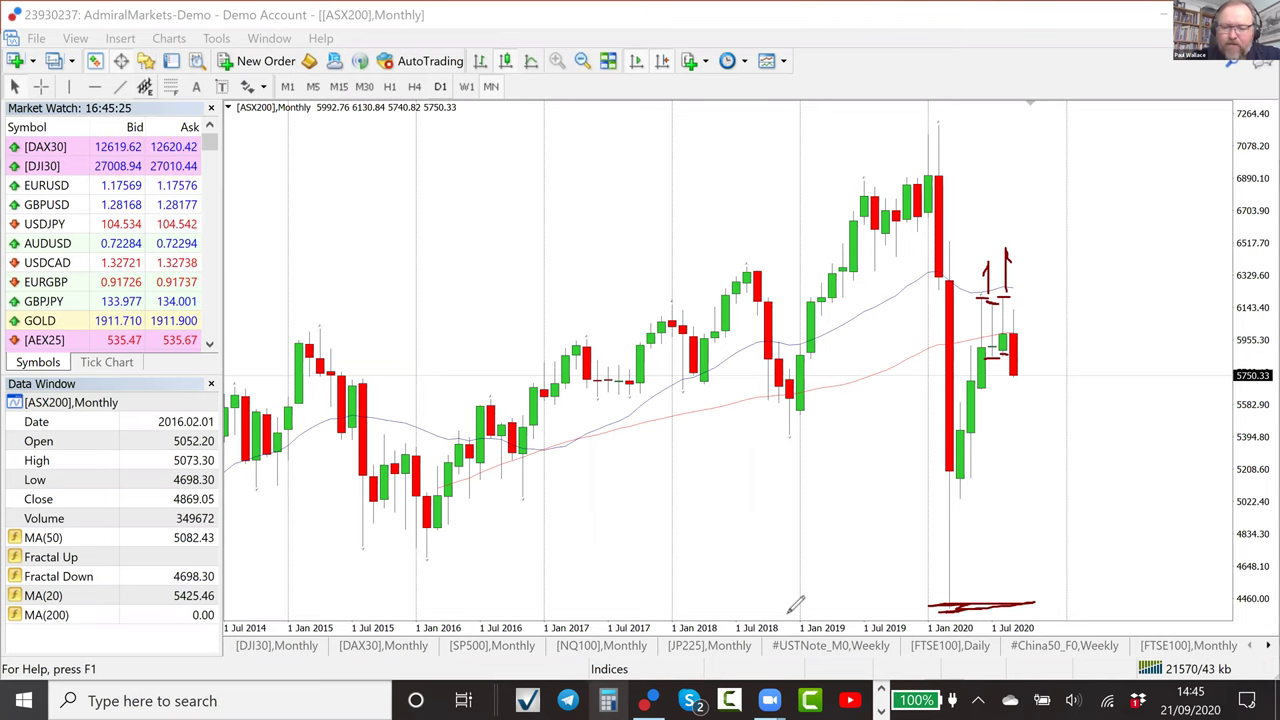
{"action": "key", "text": "e"}
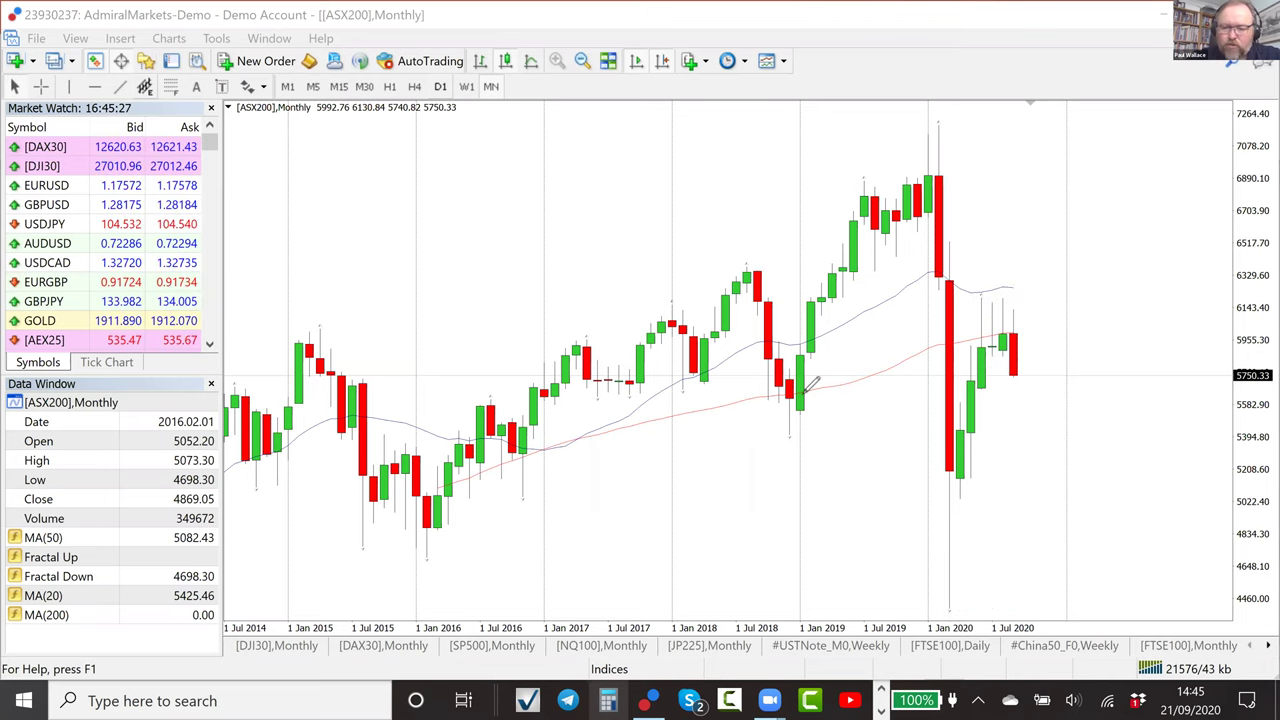
{"action": "left_click_drag", "start_coordinate": [800, 393], "coordinate": [886, 362]}
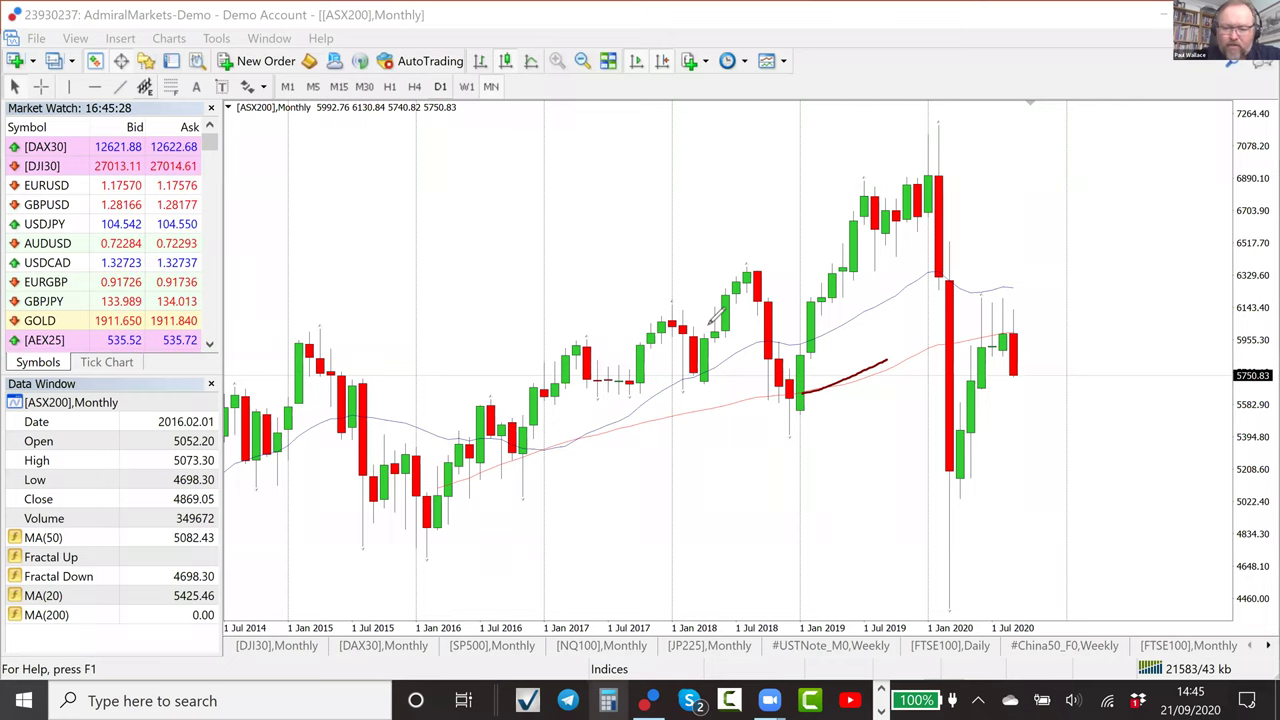
{"action": "key", "text": "e"}
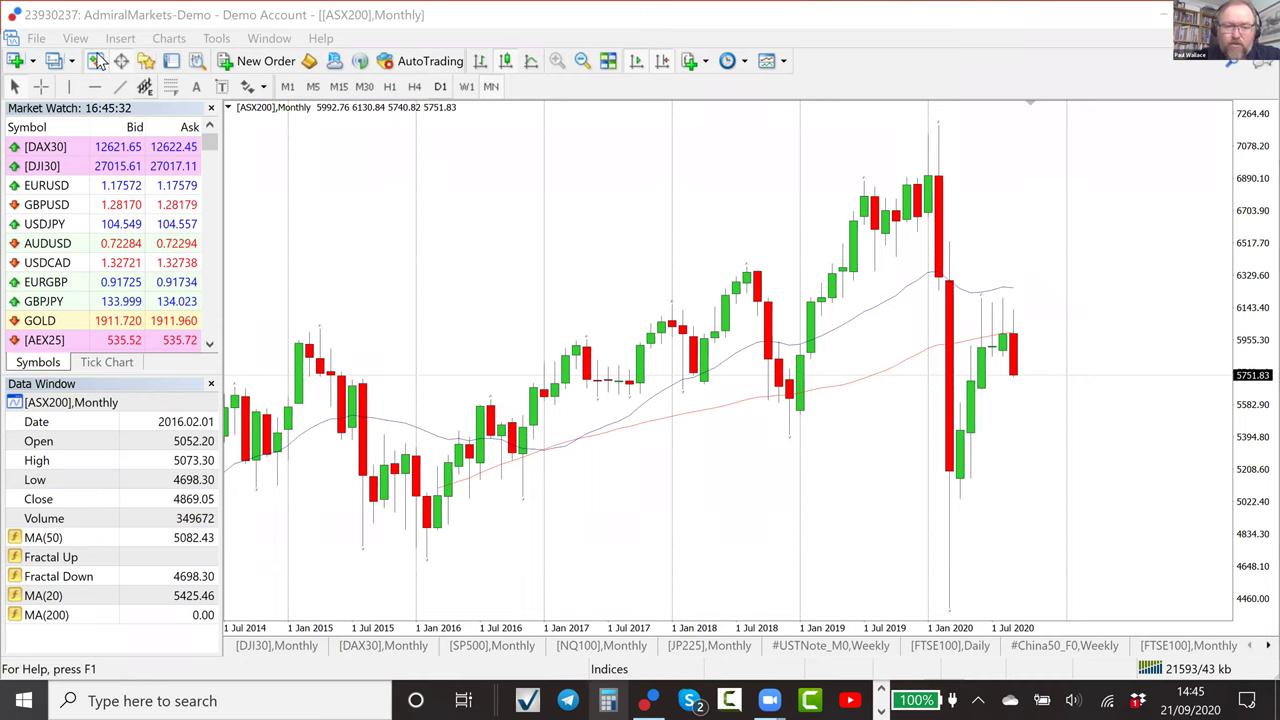
Place a horizontal line on the ASX200 monthly chart and set its value to 6000 in Properties.
{"action": "left_click", "coordinate": [1086, 340]}
{"action": "right_click", "coordinate": [1086, 340]}
{"action": "left_click", "coordinate": [1133, 346]}
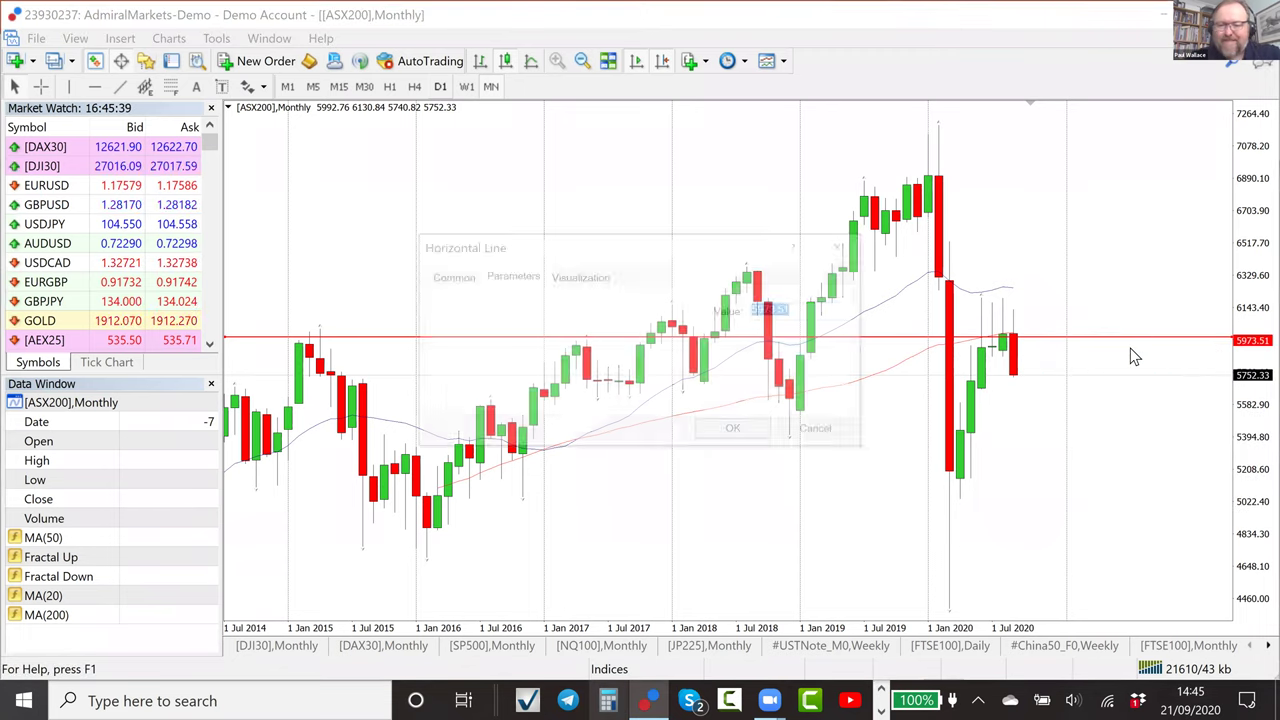
{"action": "type", "text": "6000"}
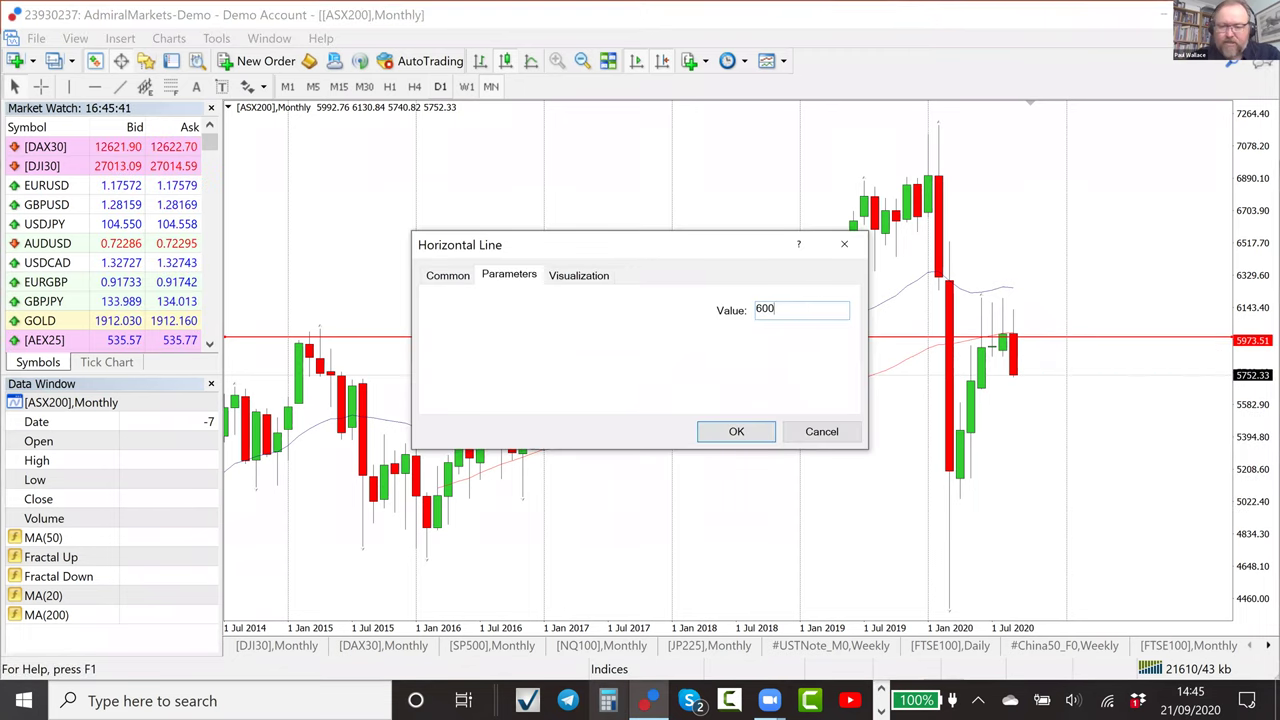
{"action": "left_click", "coordinate": [737, 431]}
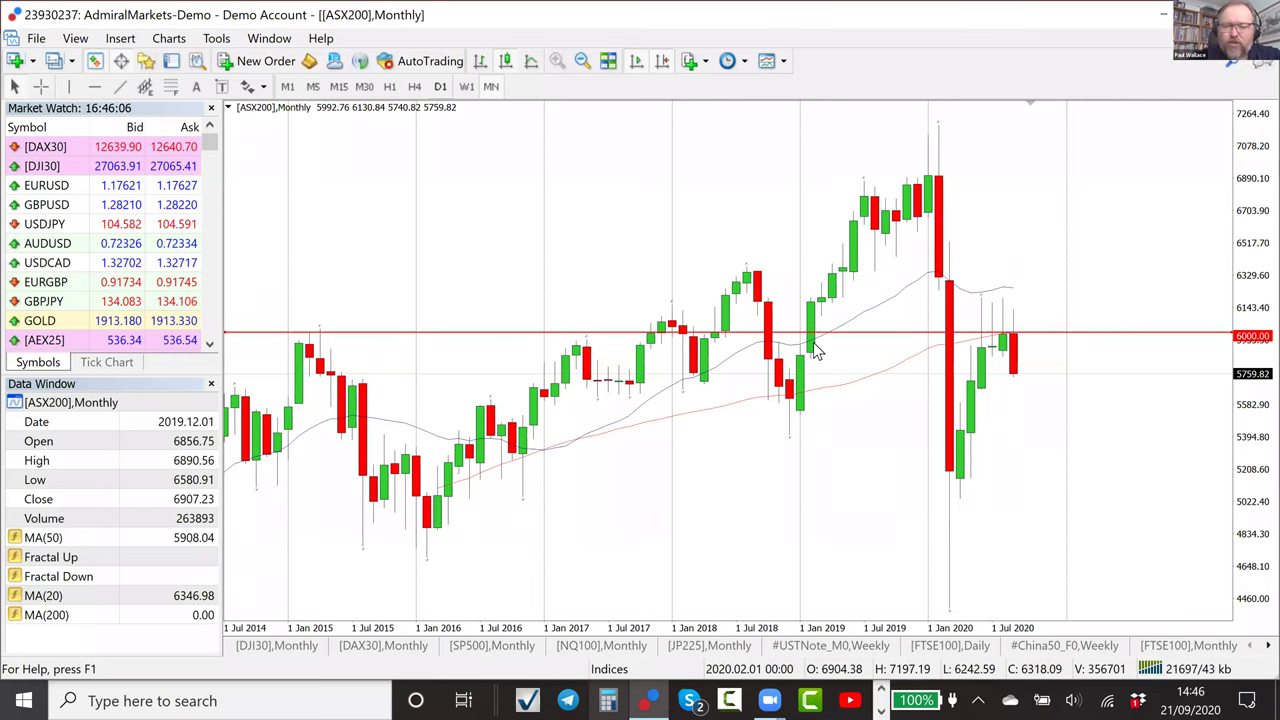
Show the ASX200 on W1 with the crosshair readout, sketch strokes over recent highs and falling candles, then erase them.
{"action": "left_click", "coordinate": [466, 86]}
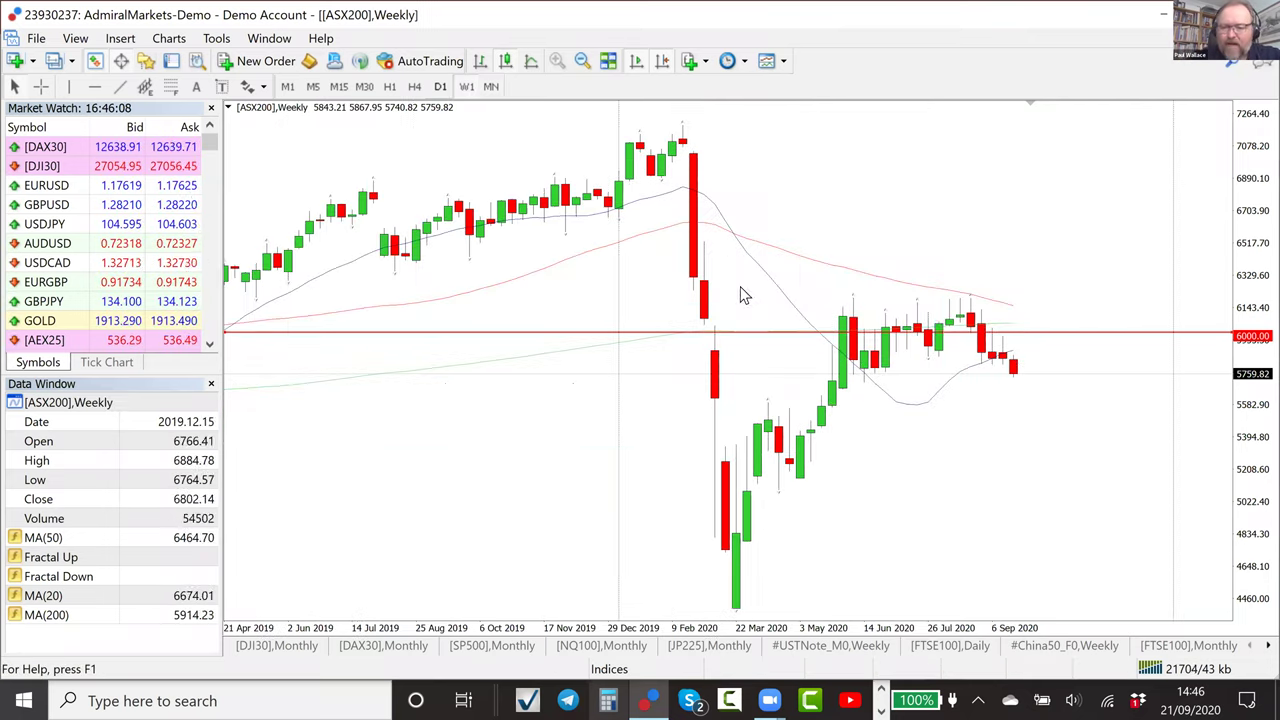
{"action": "left_click", "coordinate": [40, 86]}
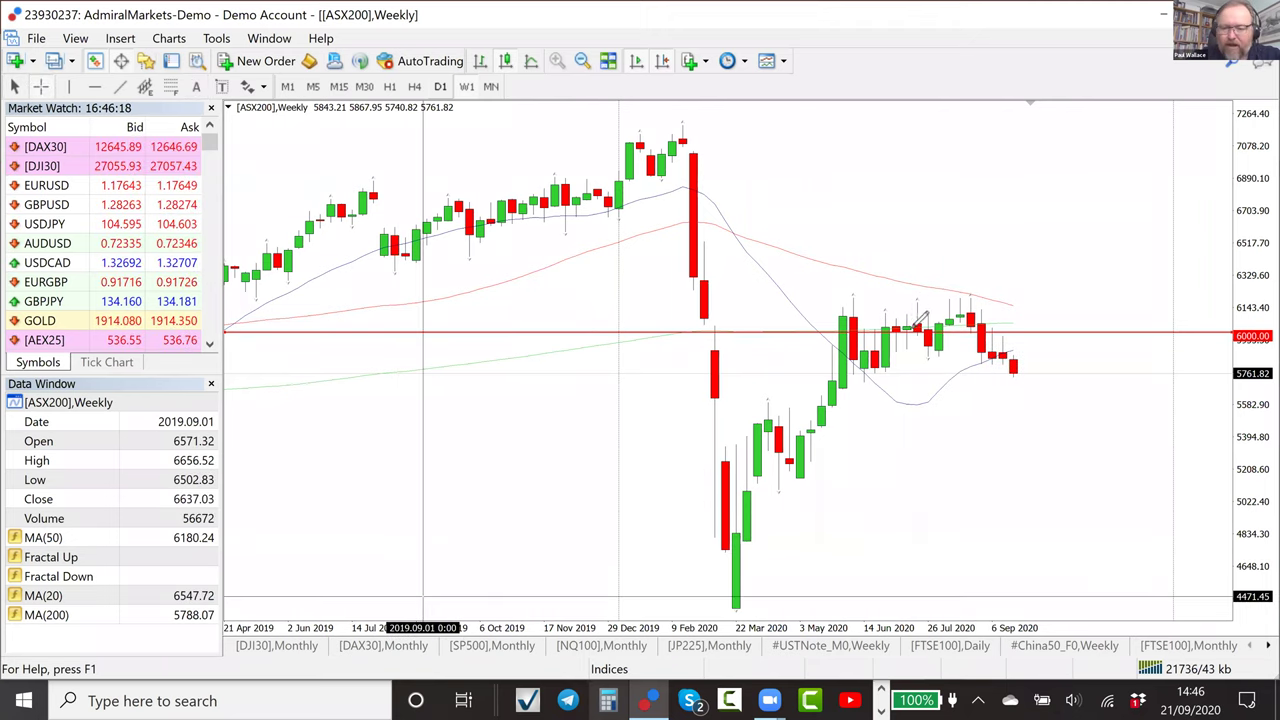
{"action": "left_click_drag", "start_coordinate": [890, 258], "coordinate": [945, 291]}
{"action": "left_click_drag", "start_coordinate": [951, 245], "coordinate": [967, 266]}
{"action": "mouse_move", "coordinate": [980, 221]}
{"action": "left_mouse_down"}
{"action": "mouse_move", "coordinate": [979, 297]}
{"action": "mouse_move", "coordinate": [1036, 256]}
{"action": "left_mouse_up"}
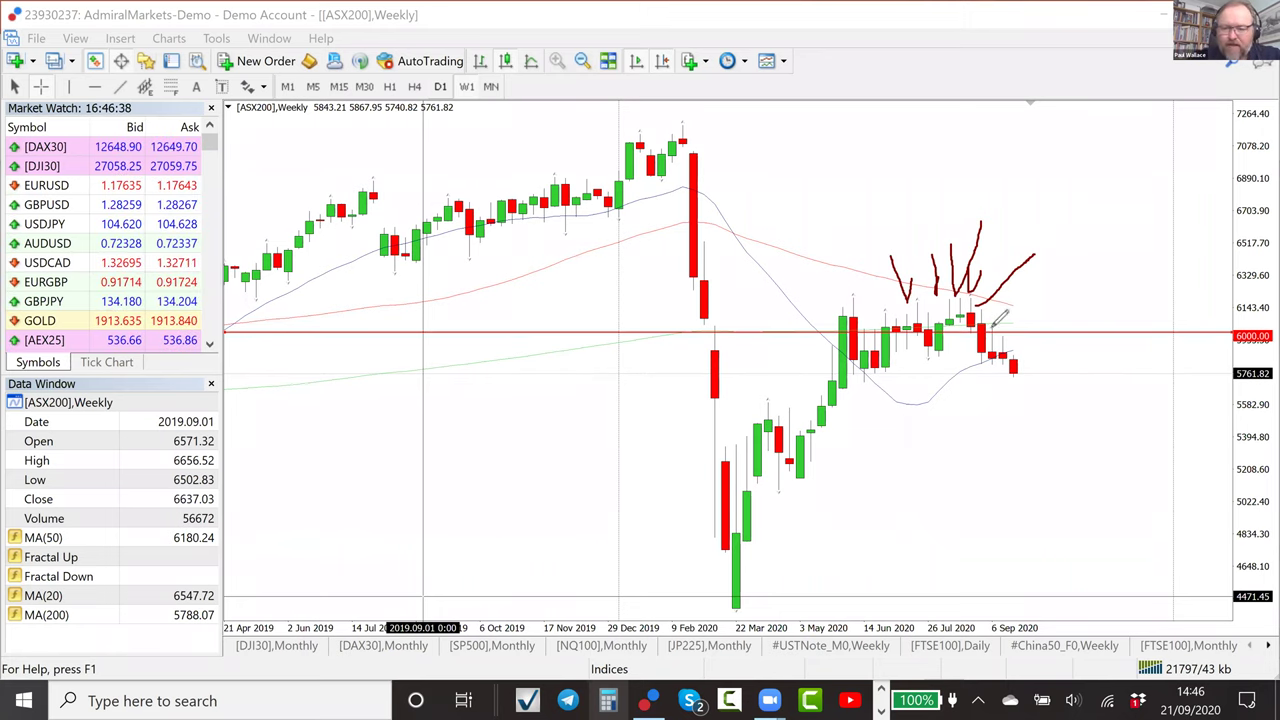
{"action": "left_click_drag", "start_coordinate": [987, 318], "coordinate": [1039, 364]}
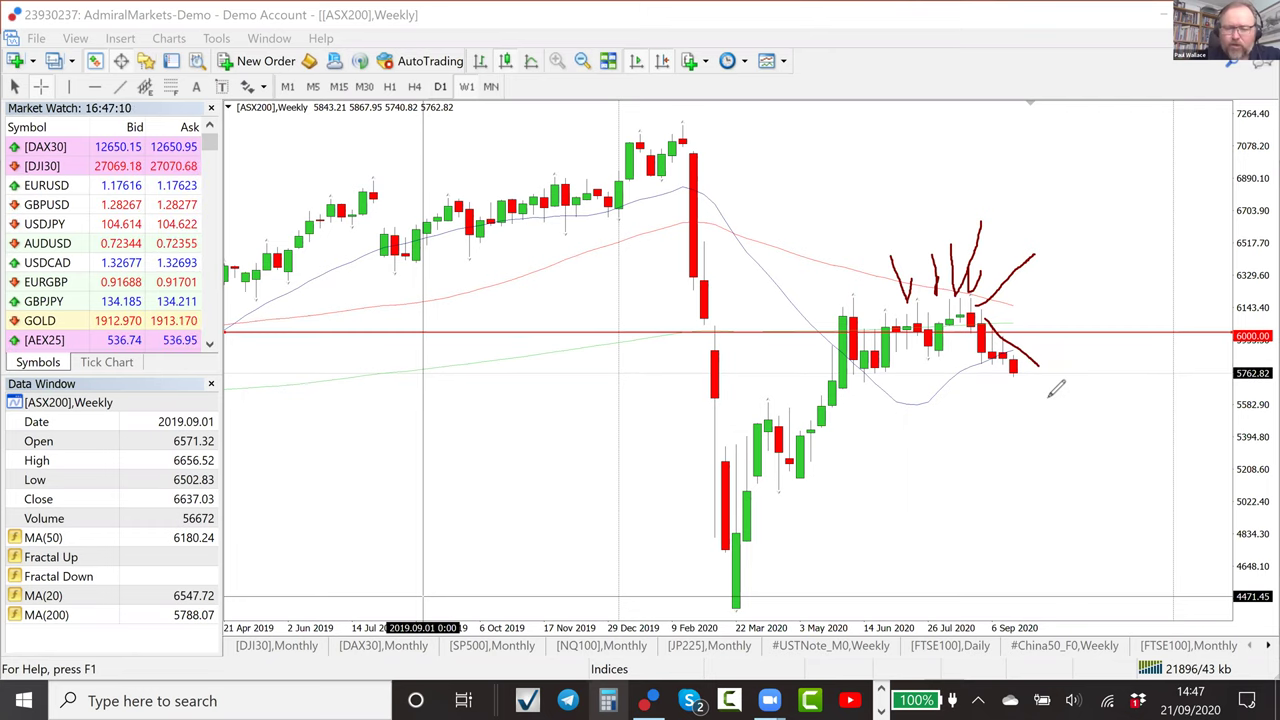
{"action": "key", "text": "e"}
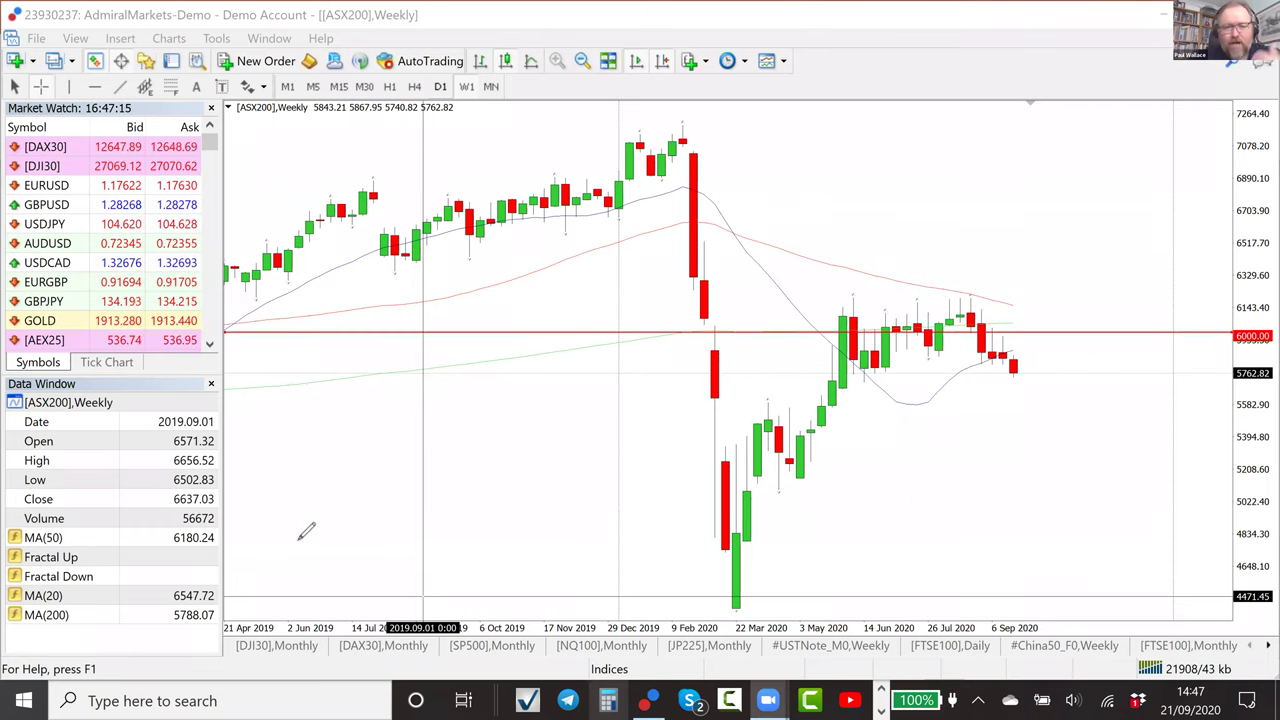
{"action": "key", "text": "Escape"}
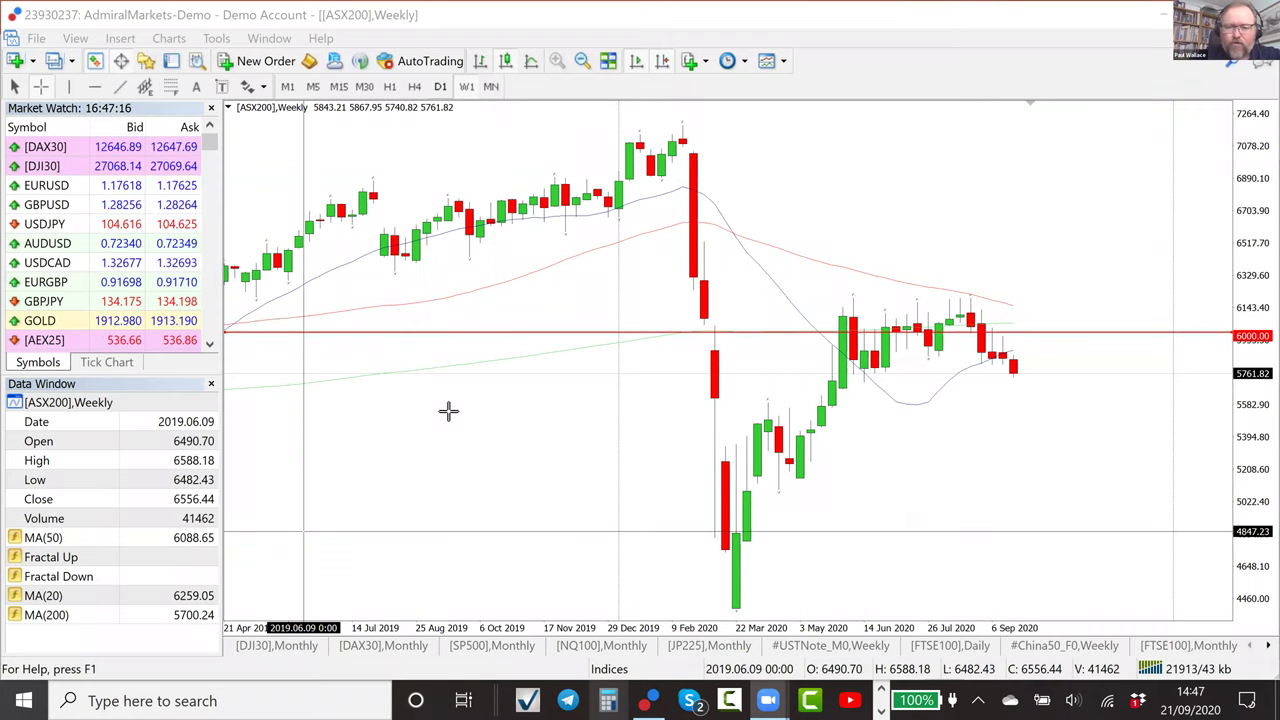